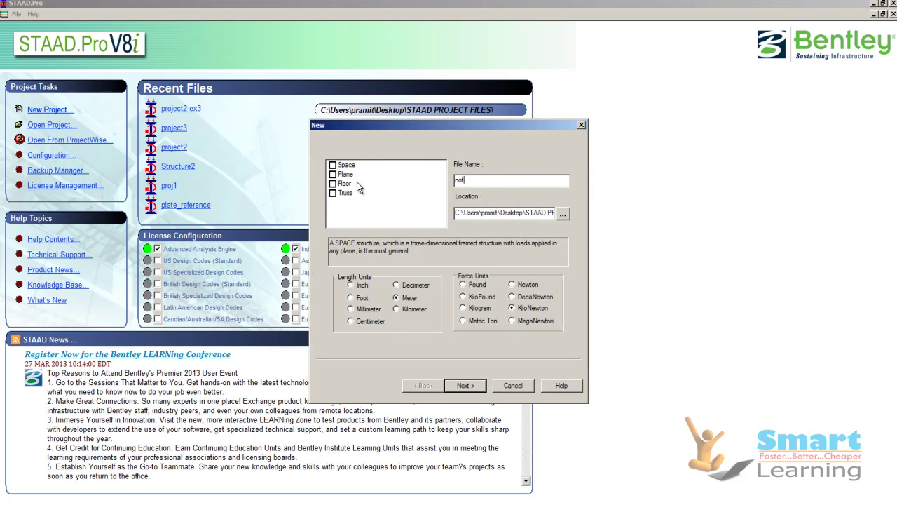
Step: Name the new structure note_ex5 and finish the new-model setup
type("ex5")
left_click(464, 389)
left_click(464, 384)
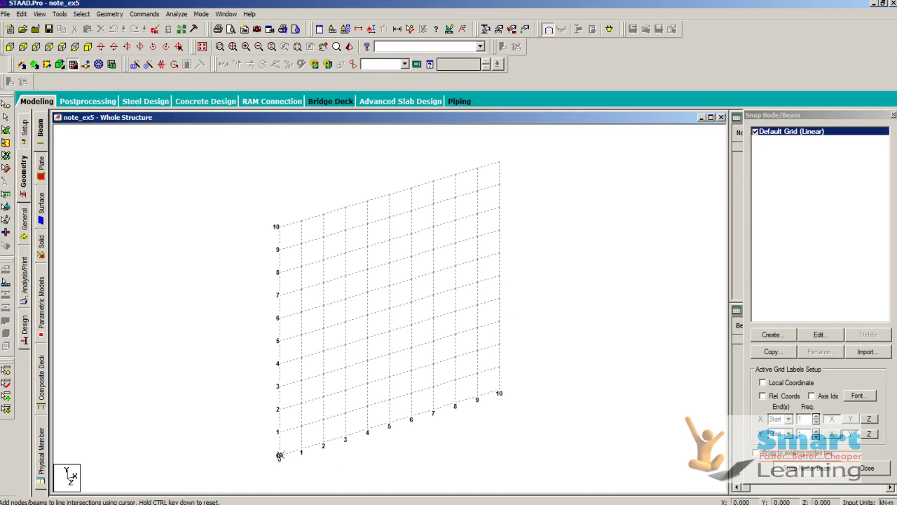
Step: Draw a one-metre square of beams starting at the grid origin
left_click(279, 454)
left_click(279, 432)
left_click(302, 425)
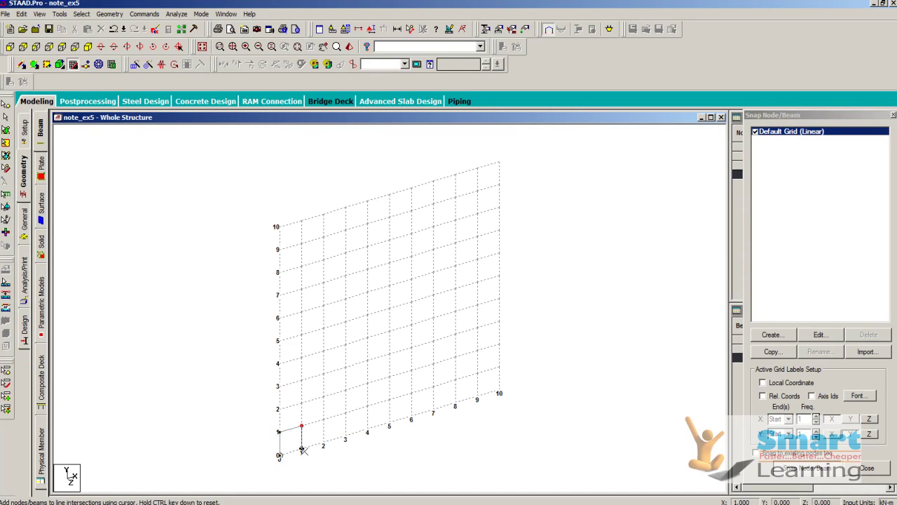
left_click(301, 449)
left_click(279, 454)
key("Escape")
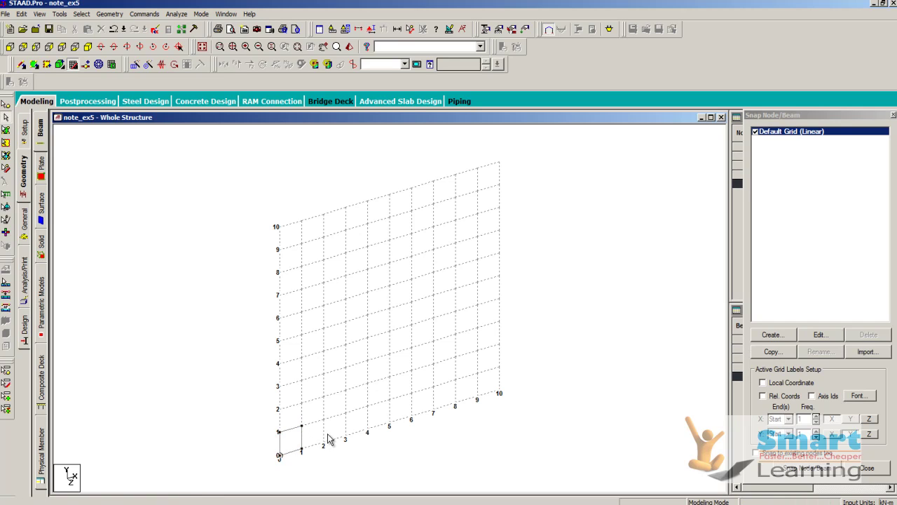
Step: Add both diagonals across the square and window-select all the panel beams
left_click(792, 467)
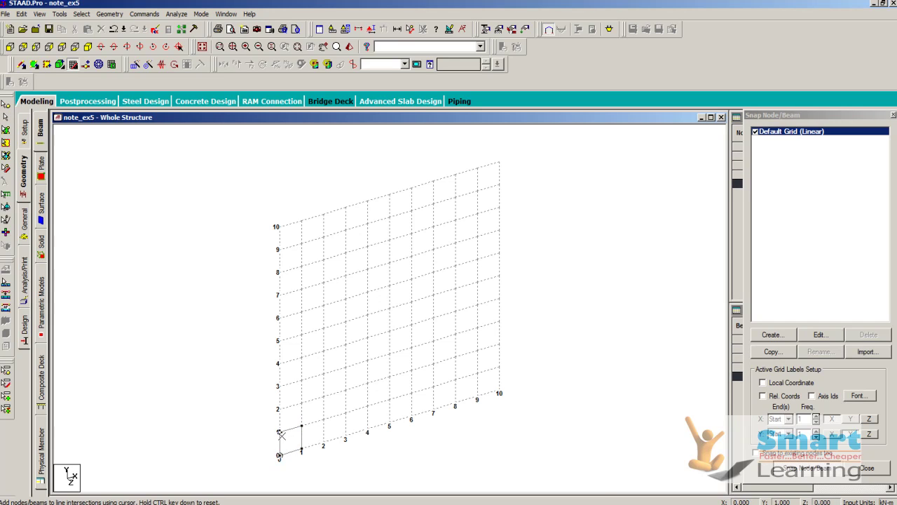
left_click(279, 432)
left_click(302, 449)
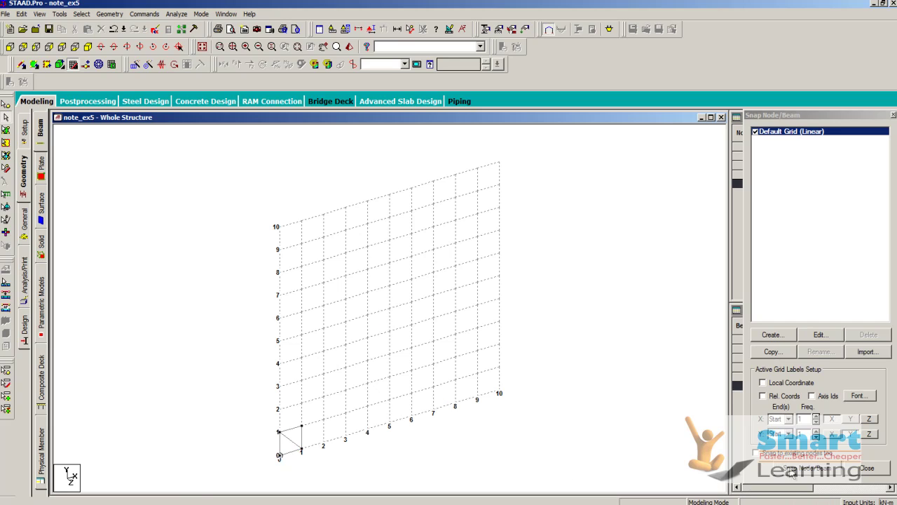
left_click(301, 426)
left_click(279, 454)
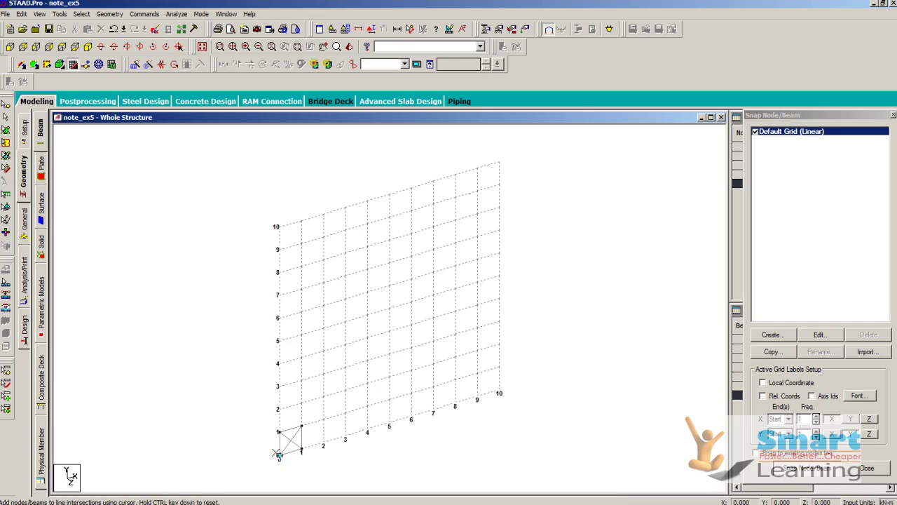
key("Escape")
left_click_drag(265, 422, 316, 458)
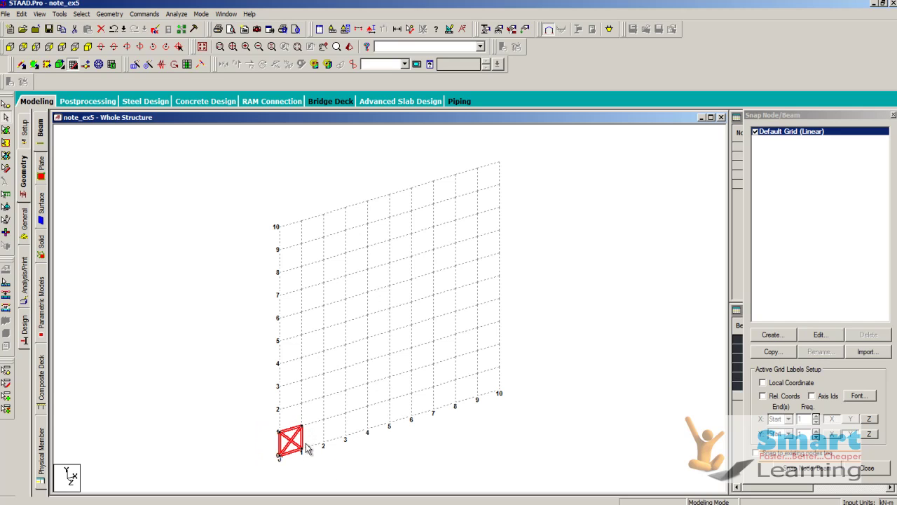
Step: Open the 3D Repeat dialog for the selected braced panel
left_click(138, 65)
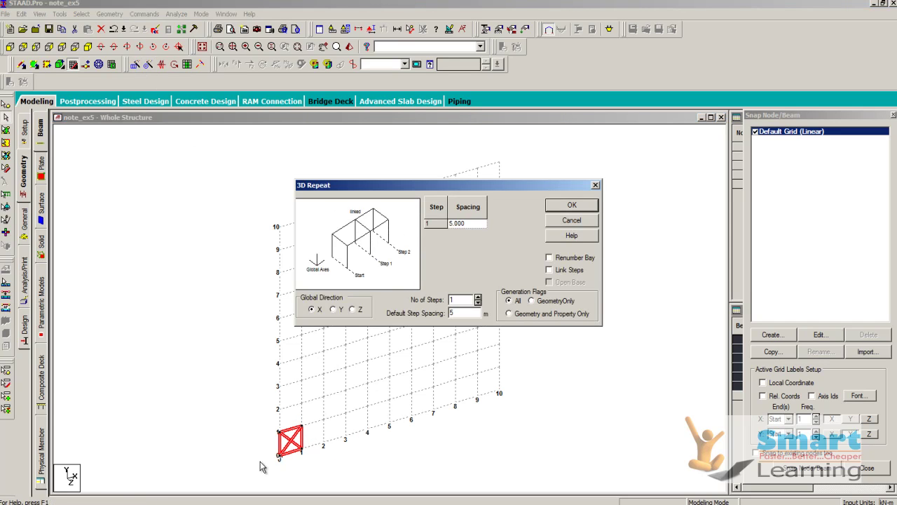
left_click(184, 495)
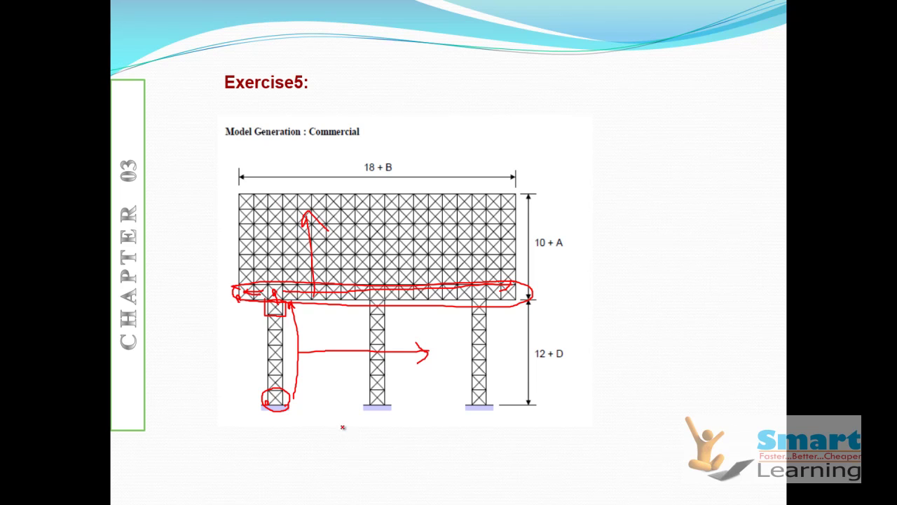
key("alt+Tab")
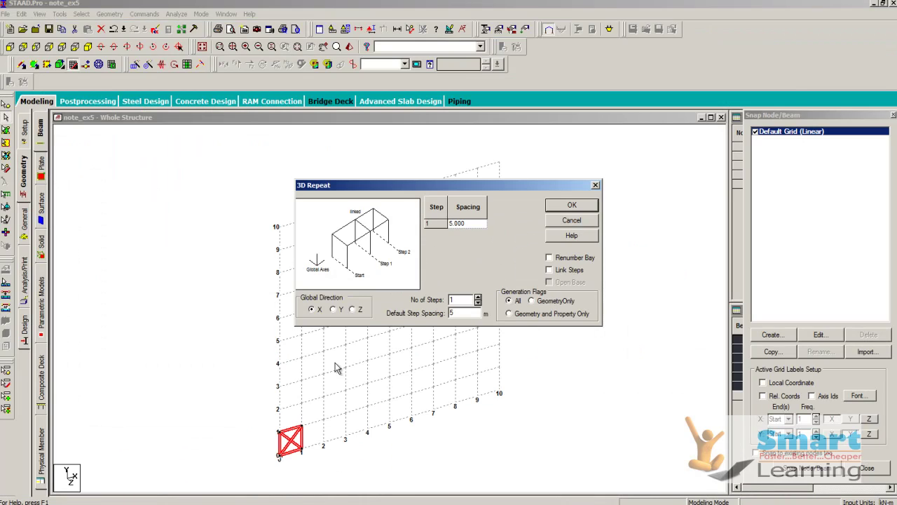
Step: Repeat the panel 13 times along Y at 1 m spacing to form a 14 m column
left_click(333, 309)
left_click(456, 300)
type("3")
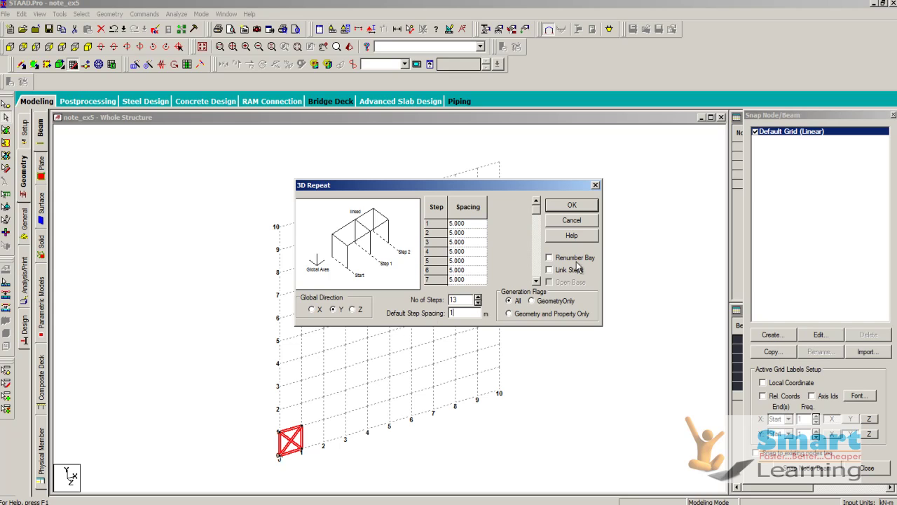
left_click(572, 205)
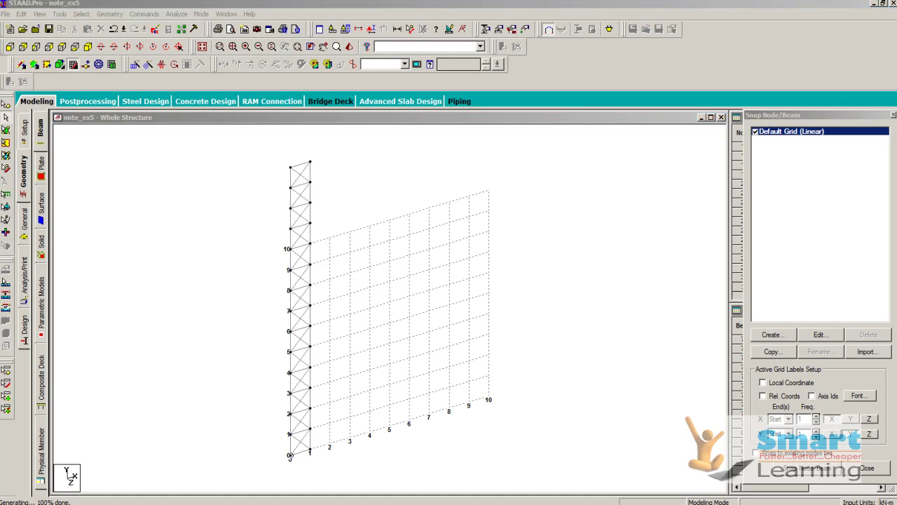
left_click(270, 494)
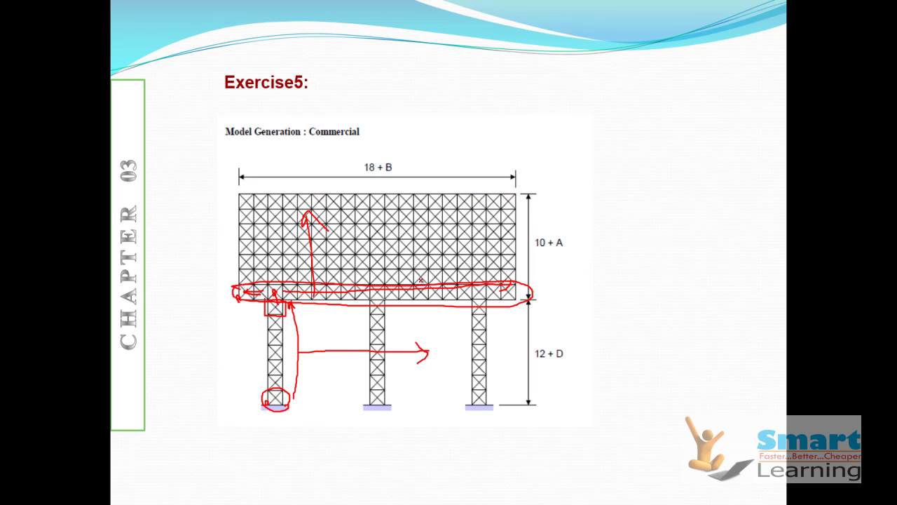
key("alt+Tab")
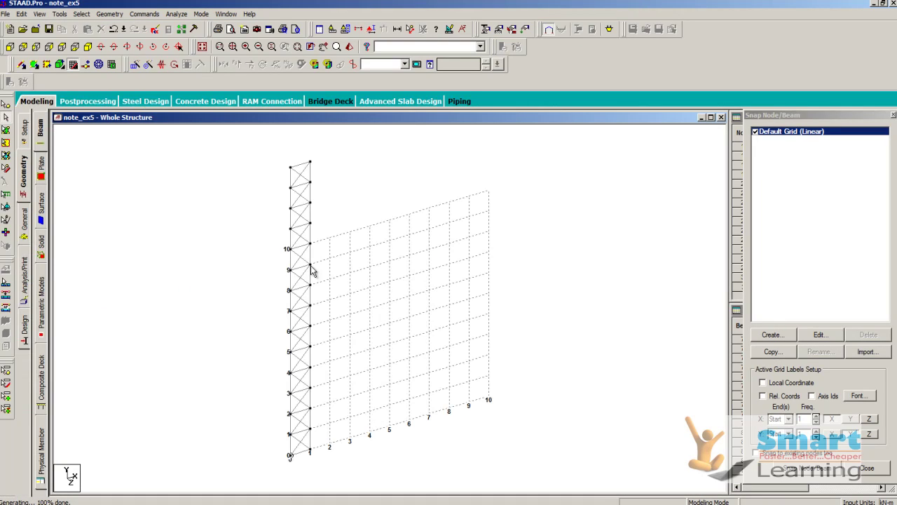
Step: Show the column in front elevation without the snap grid and select its upper half
left_click(35, 47)
left_click(23, 46)
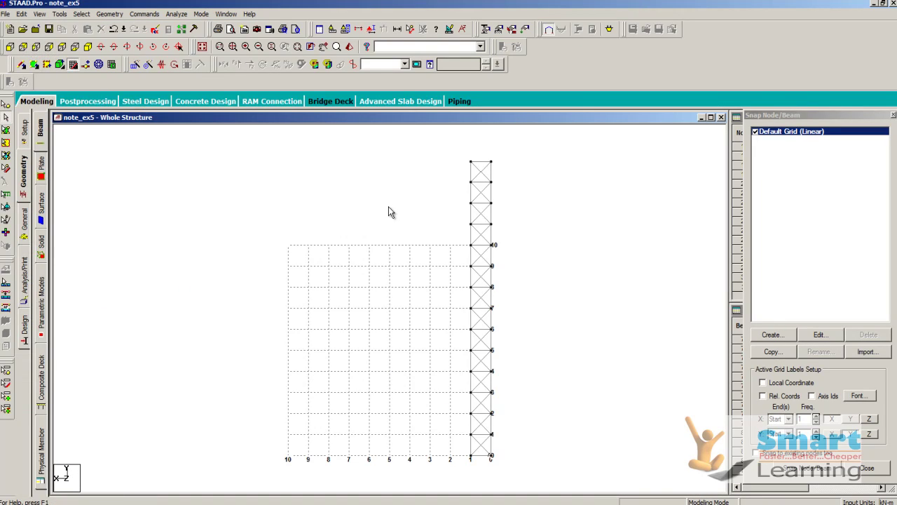
left_click(867, 468)
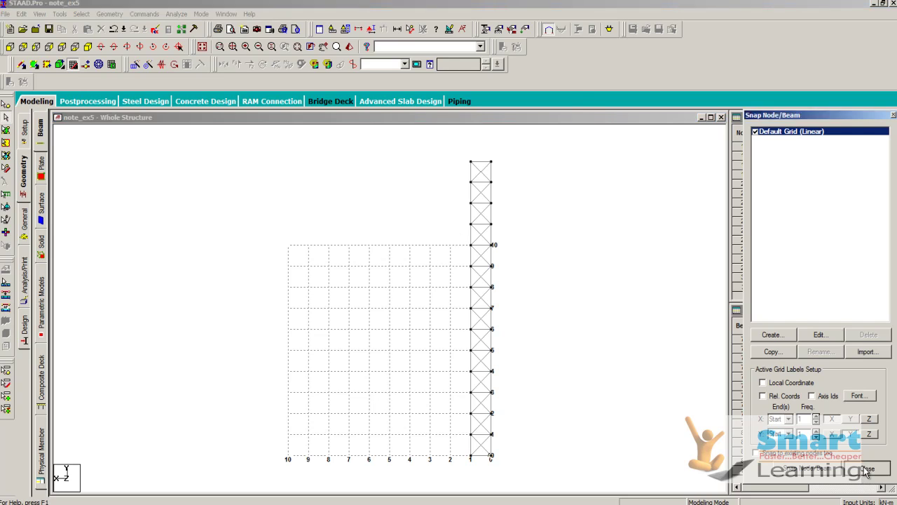
left_click_drag(361, 153, 420, 308)
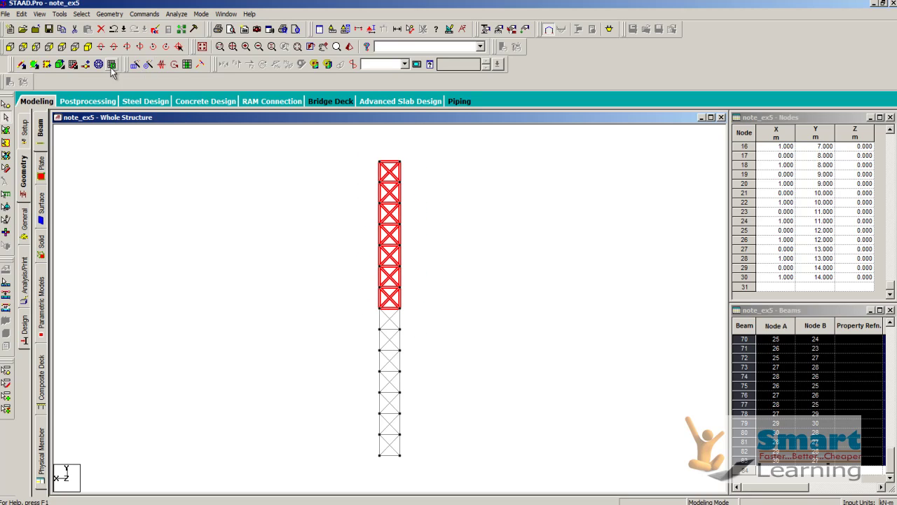
Step: Repeat the upper seven panels twice along X at -1 m spacing, then deselect
left_click(133, 64)
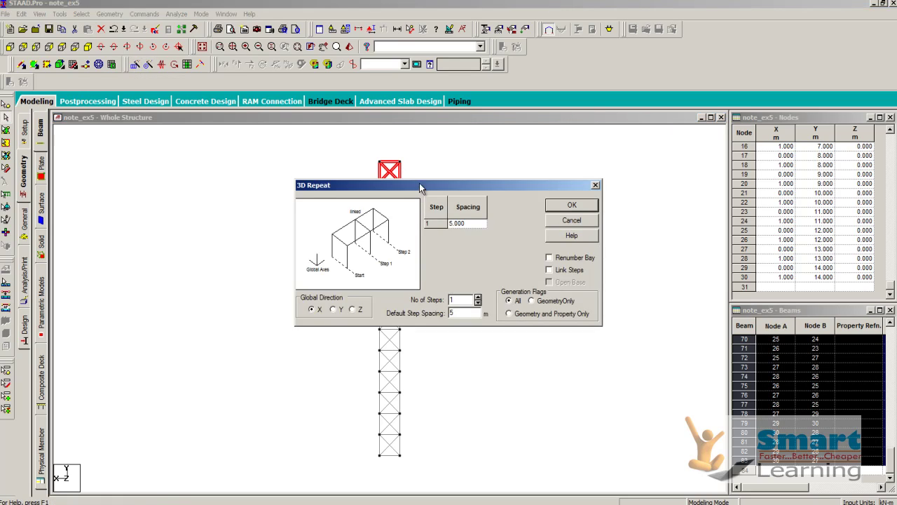
left_click_drag(419, 183, 553, 202)
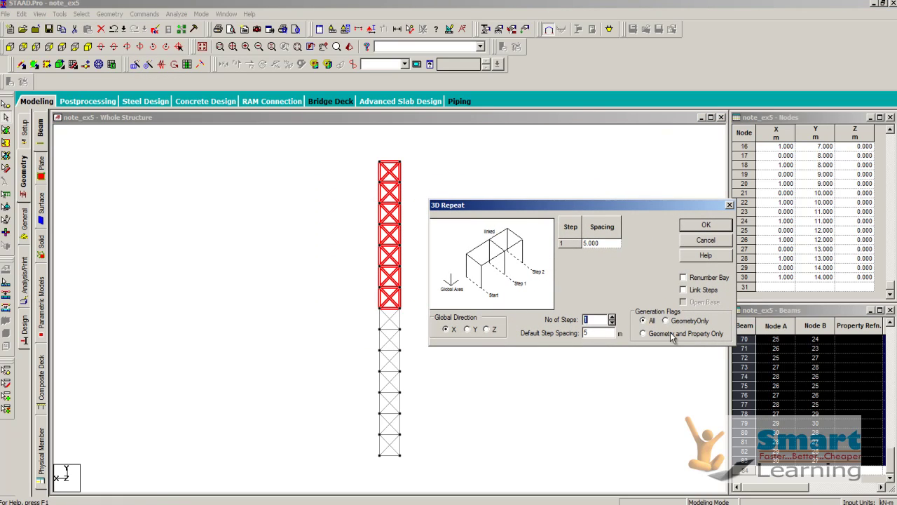
type("2")
left_click(585, 334)
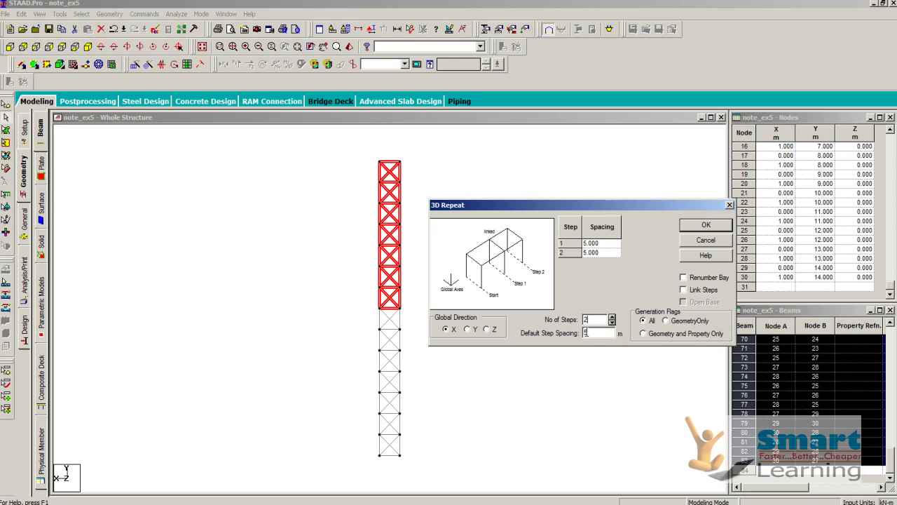
double_click(586, 333)
type("-1")
left_click(706, 226)
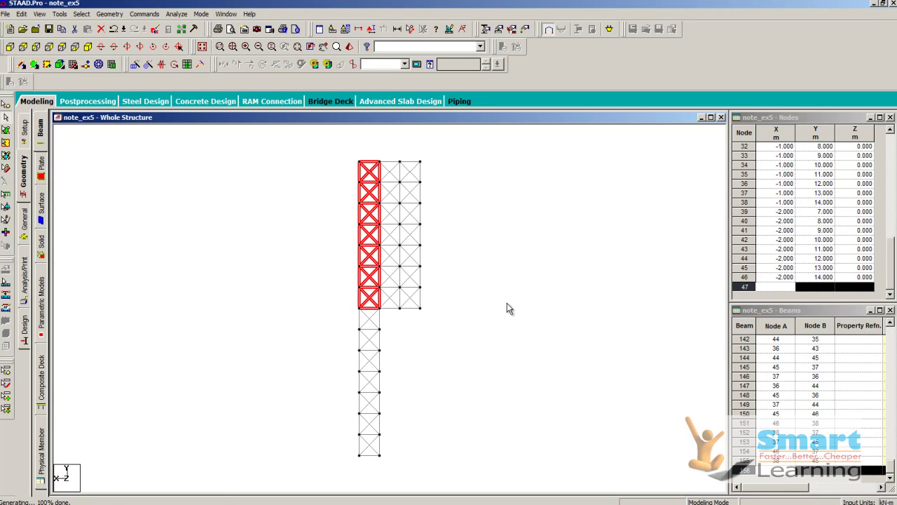
left_click(507, 303)
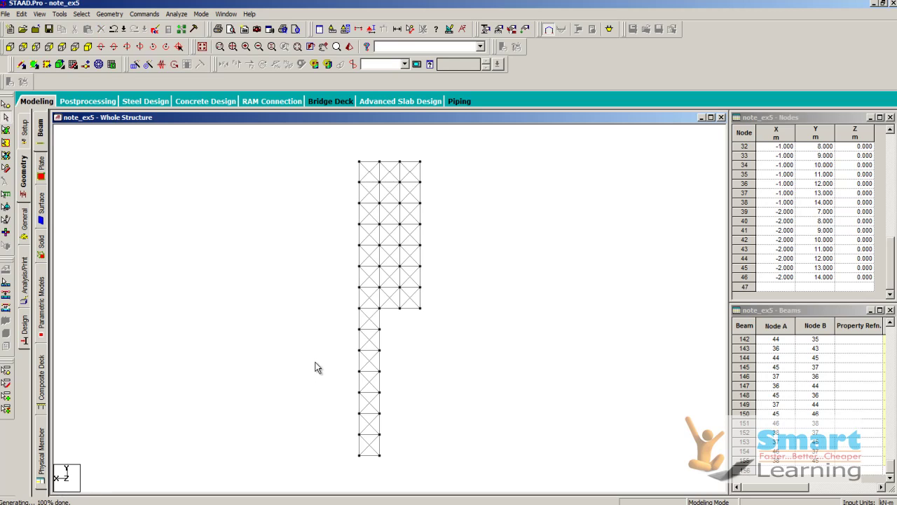
Step: In isometric view, repeat the rightmost upper bay 15 times along X at 1 m
left_click(87, 47)
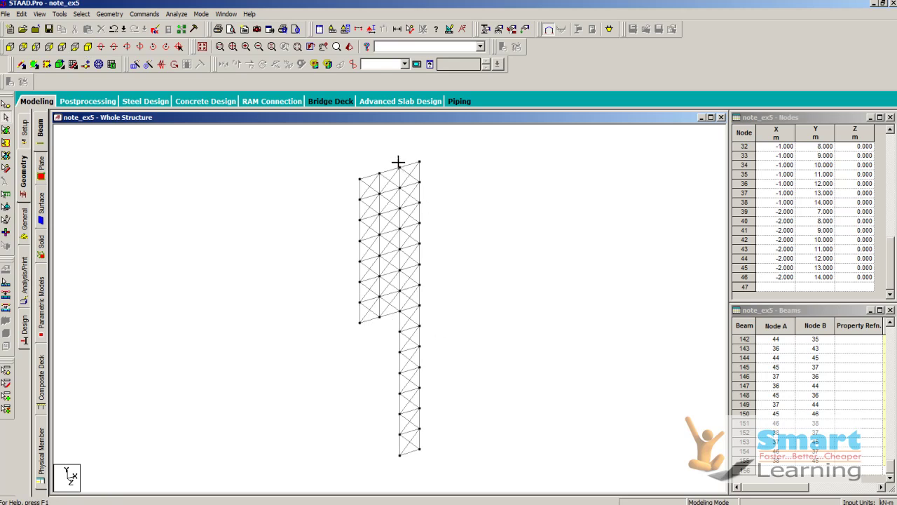
left_click_drag(398, 162, 433, 312)
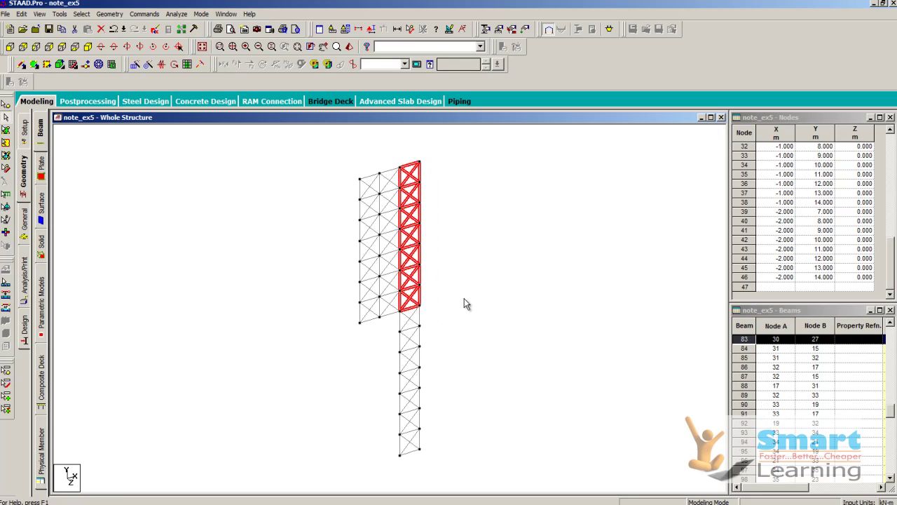
left_click(136, 65)
left_click_drag(389, 185, 132, 141)
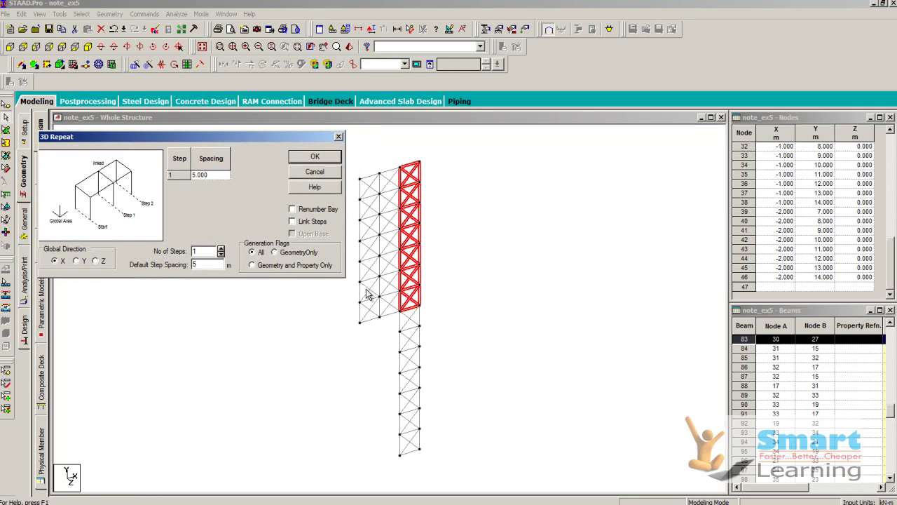
left_click(202, 251)
type("5")
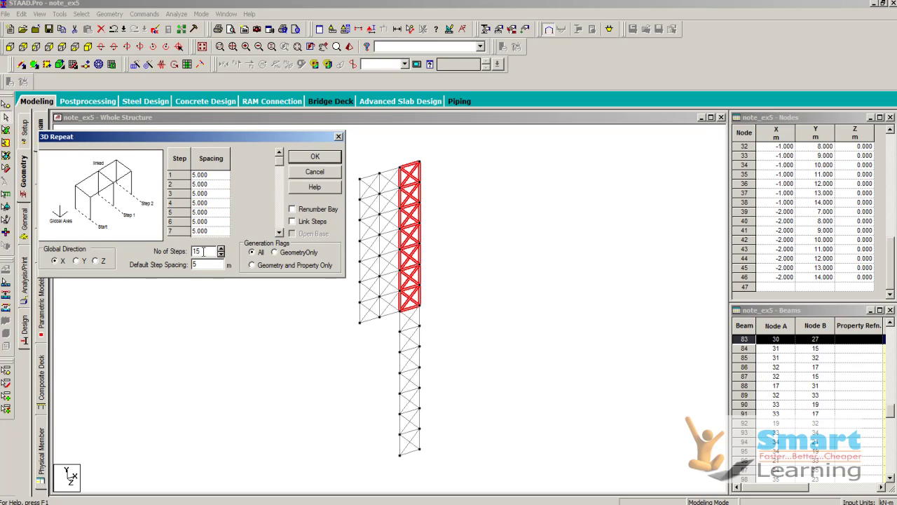
key("Tab")
left_click(317, 157)
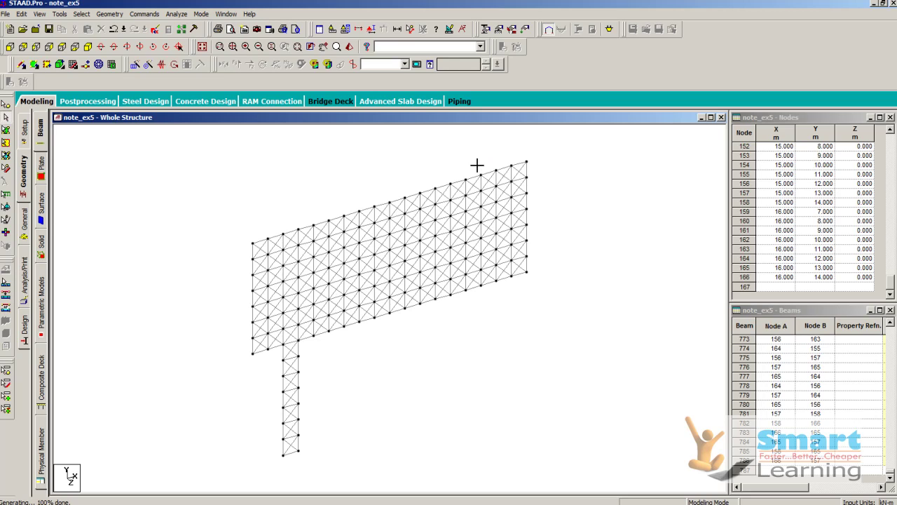
Step: Copy one vertical panel strip 7 m down along Y as a second leg, then deselect
left_click_drag(477, 166, 501, 289)
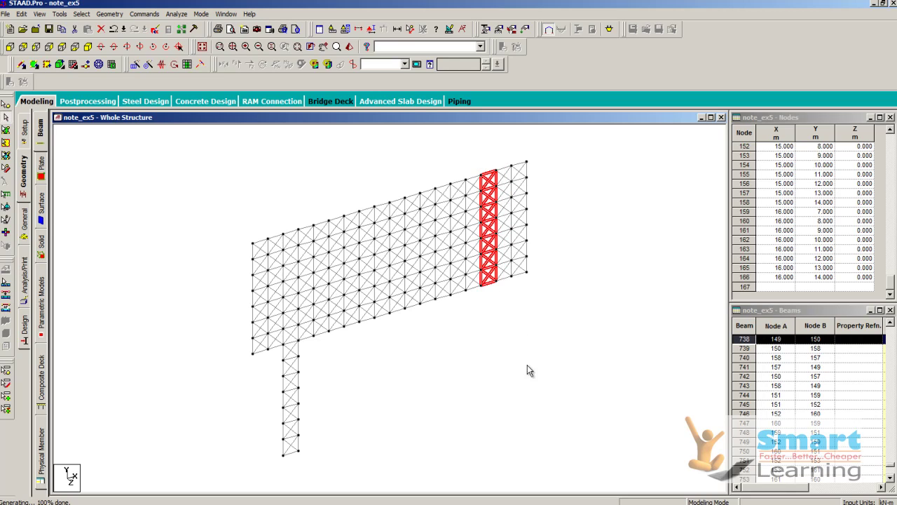
left_click(138, 66)
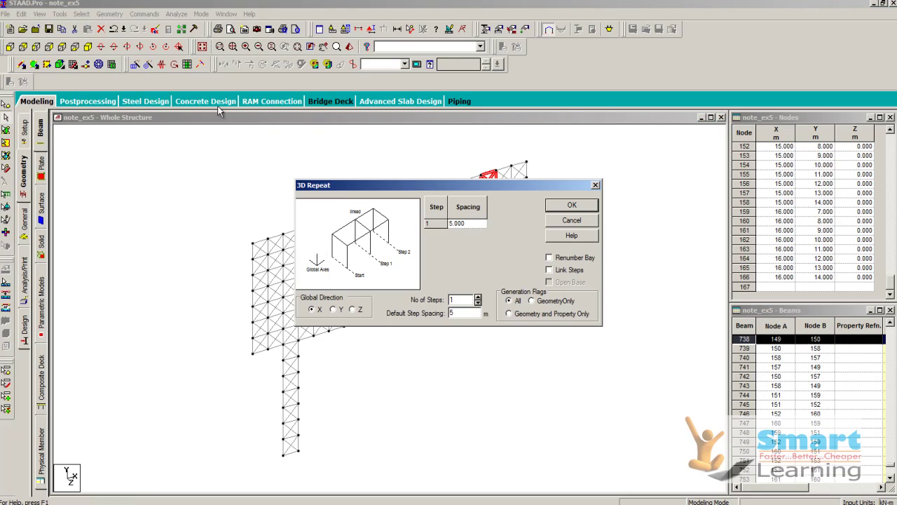
left_click_drag(404, 186, 643, 146)
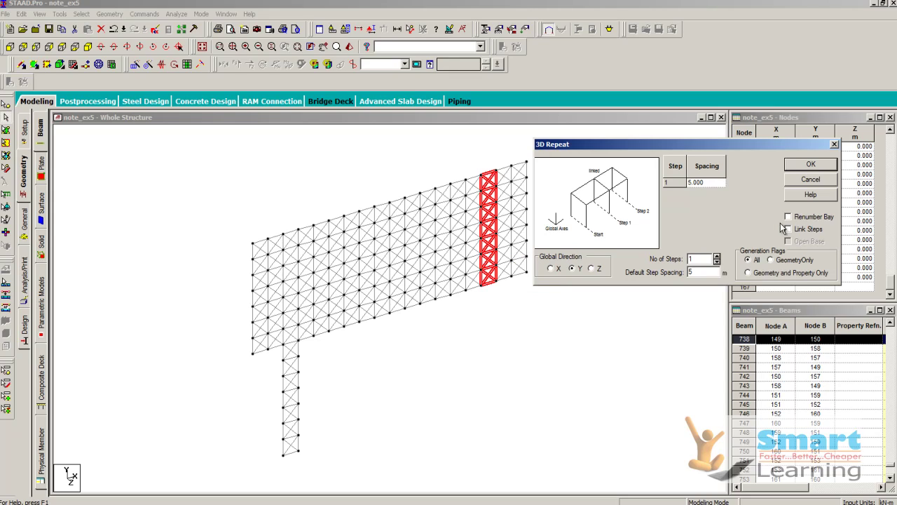
left_click(701, 273)
key("BackSpace")
left_click(810, 164)
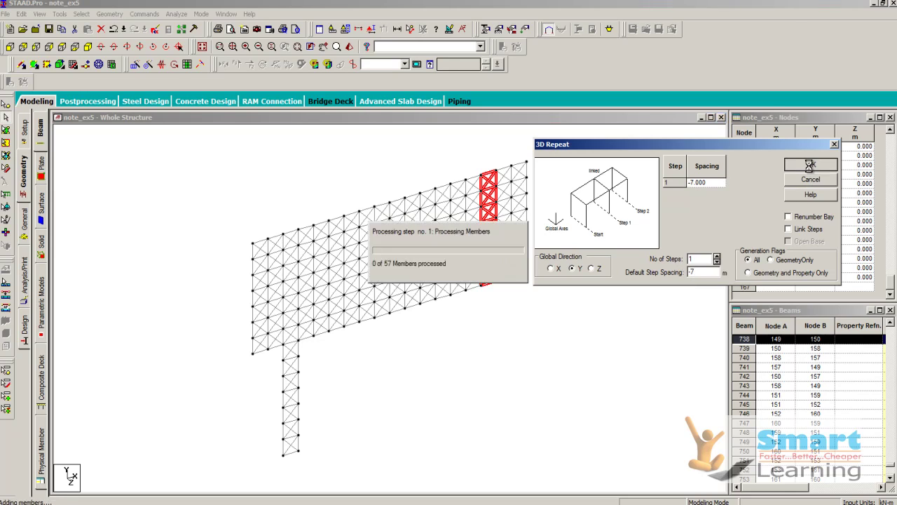
left_click(657, 272)
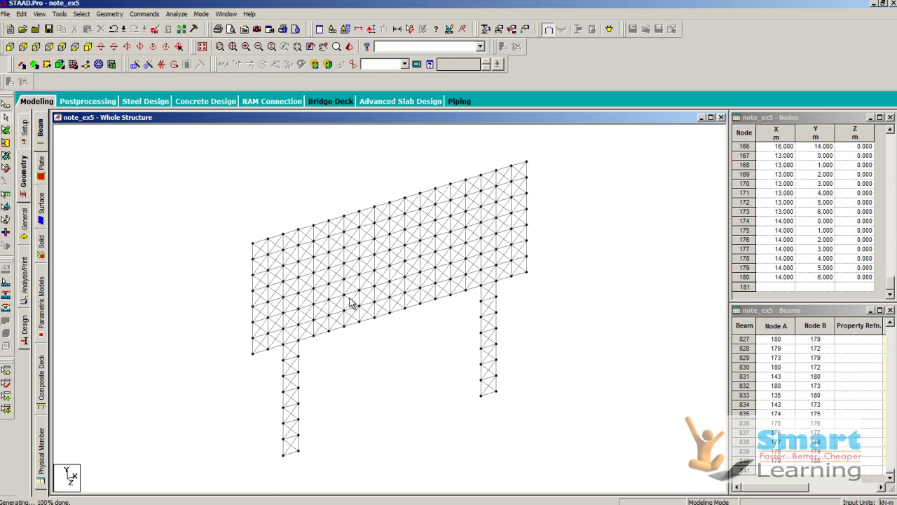
Step: Switch to front elevation and window-select the whole left braced column
scroll(351, 300, "up", 1)
scroll(352, 298, "down", 2)
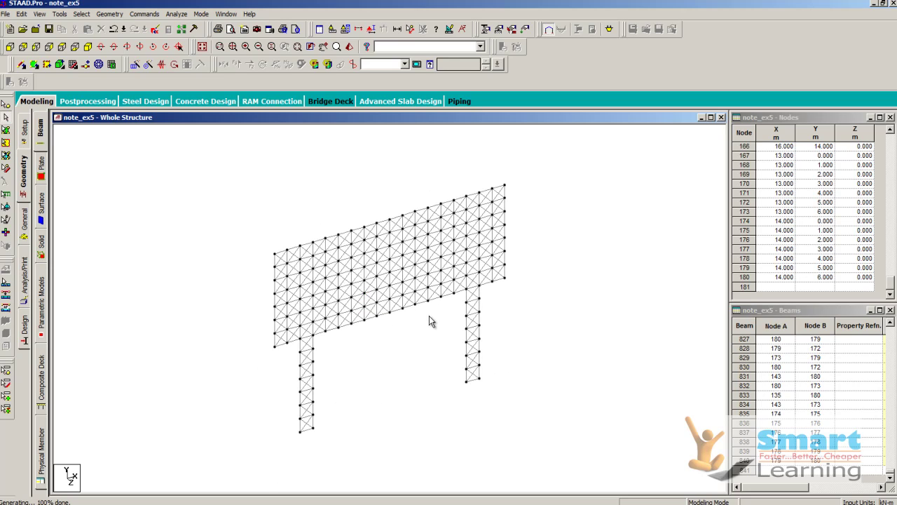
left_click(37, 47)
left_click(23, 47)
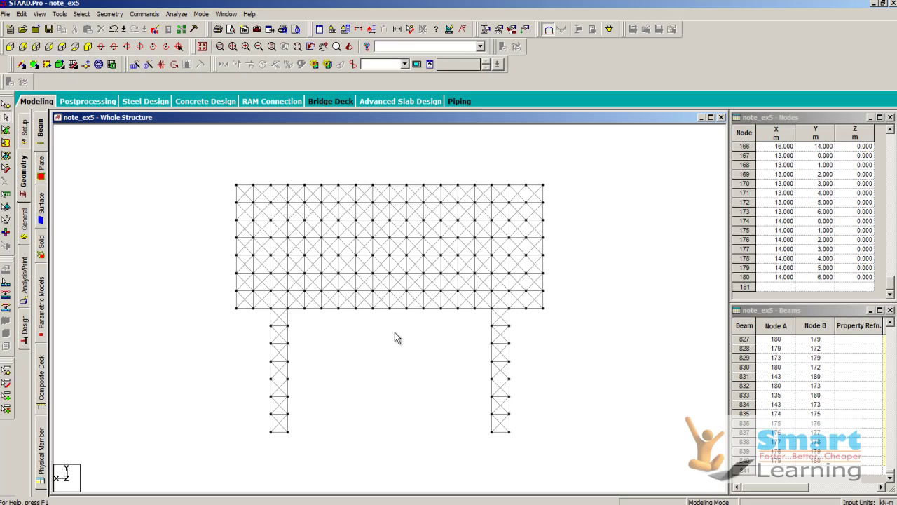
left_click(268, 307)
left_click_drag(305, 446, 255, 321)
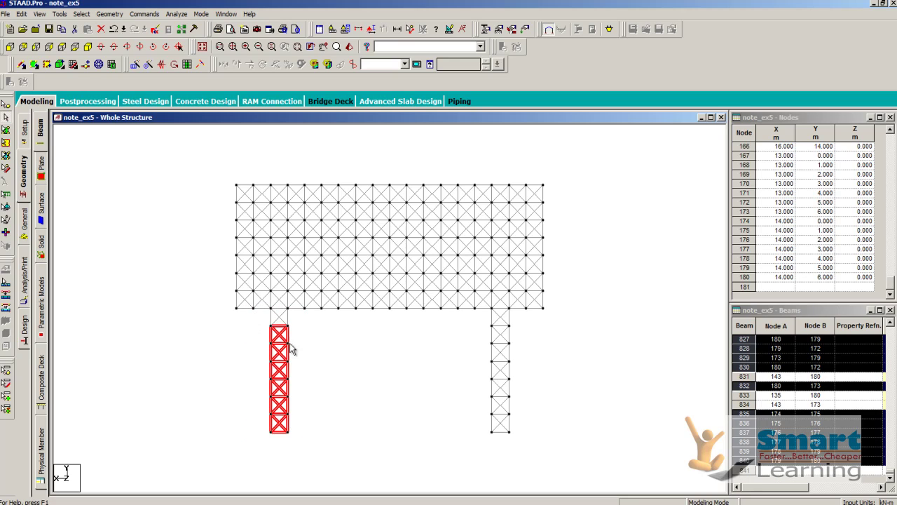
Step: Add the column-top diagonal members to the left column selection
scroll(282, 317, "up", 1)
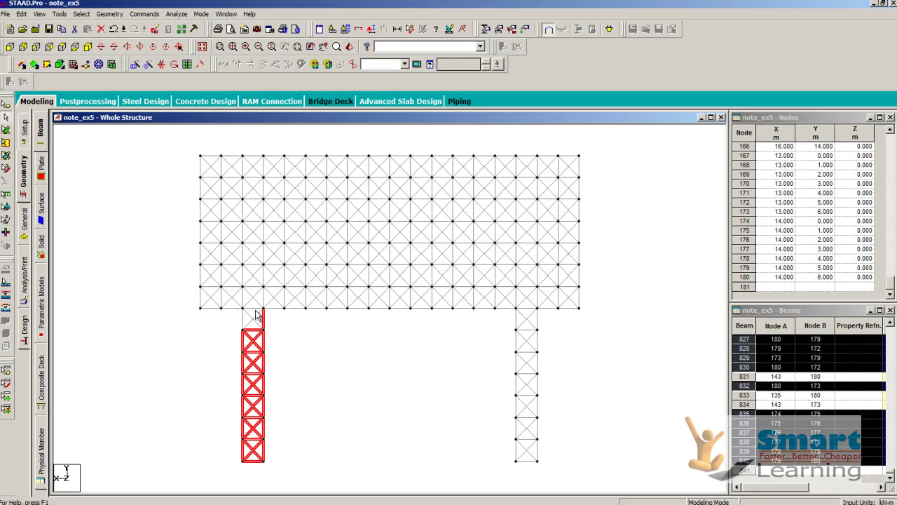
left_click(244, 319, "ctrl")
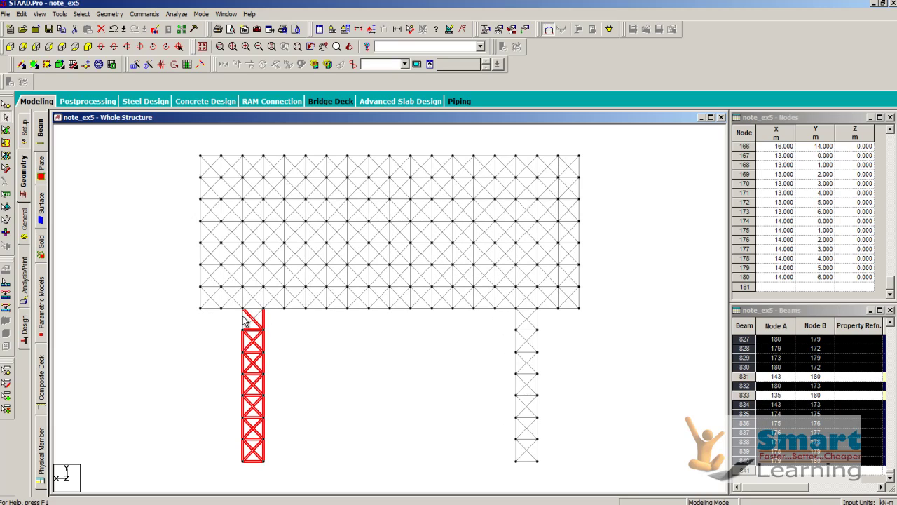
left_click(245, 321, "ctrl")
left_click(247, 324, "ctrl")
left_click(243, 323, "ctrl")
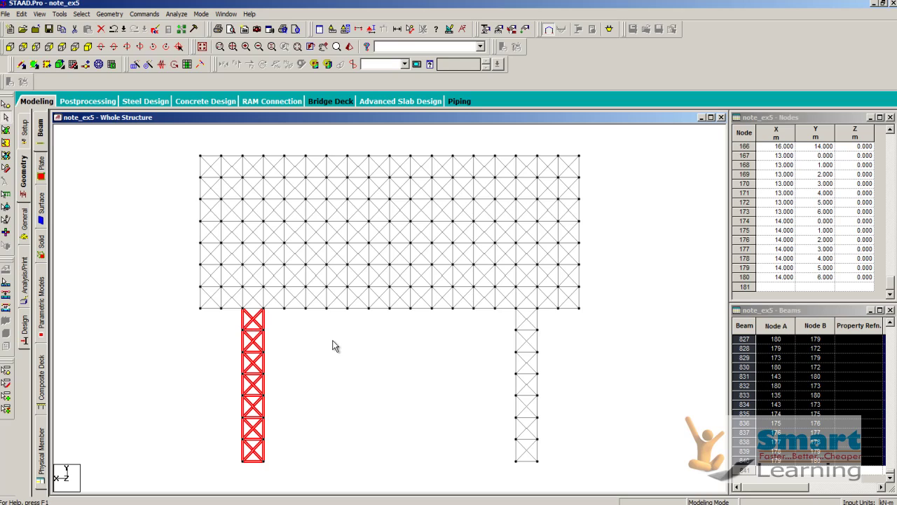
Step: Paste the column under mid-panel, using its top-left node as reference point
key("ctrl+v")
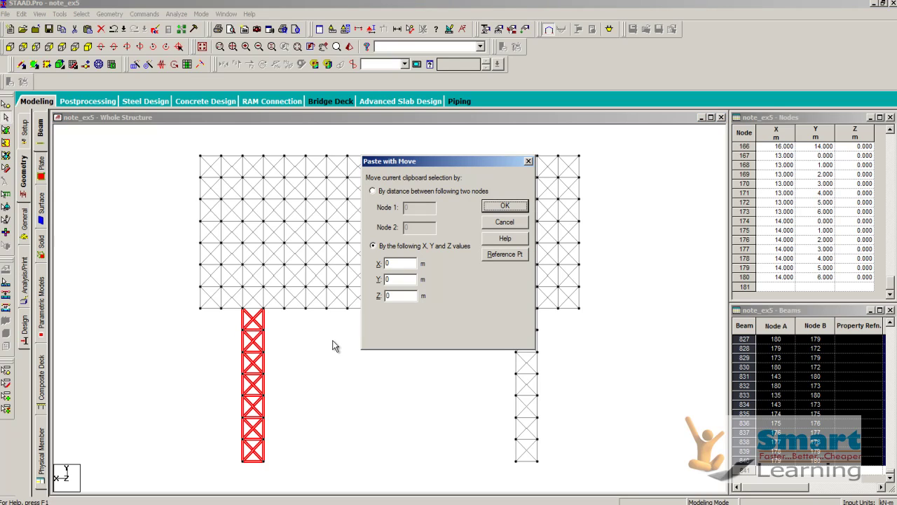
left_click(501, 255)
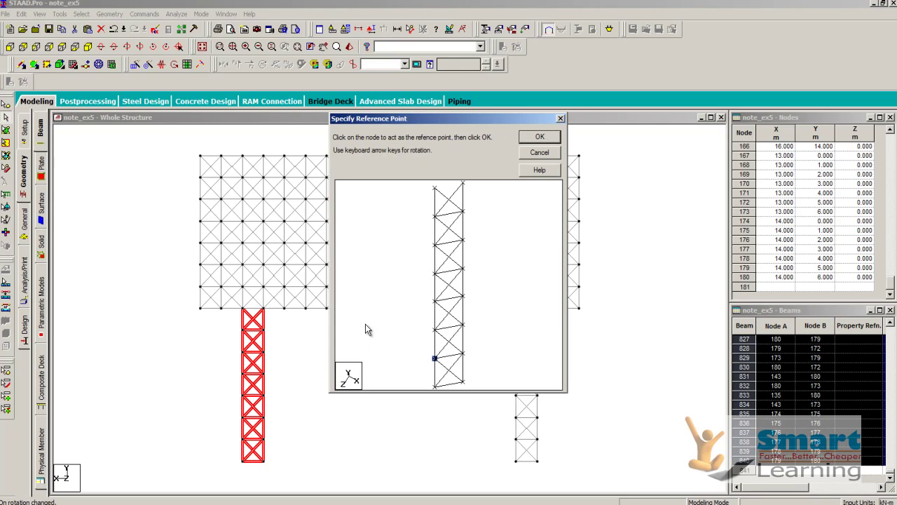
left_click(434, 188)
left_click(538, 138)
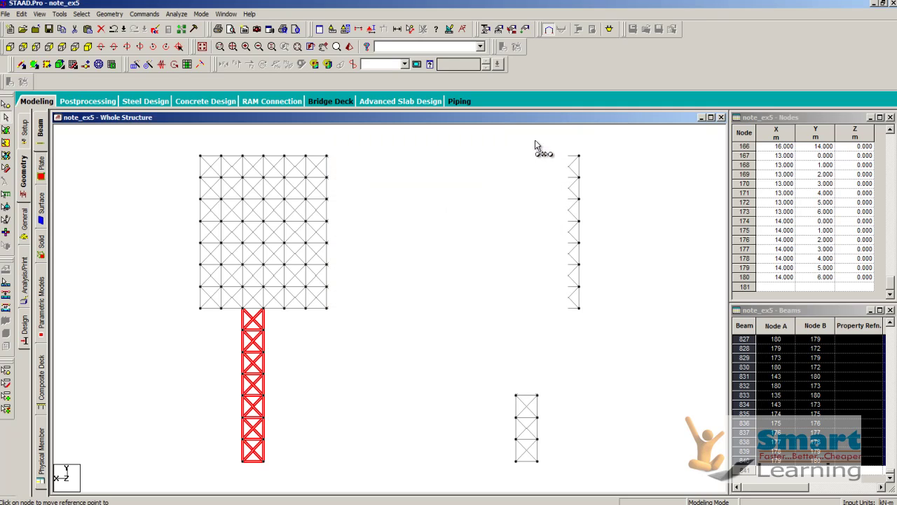
left_click(391, 308)
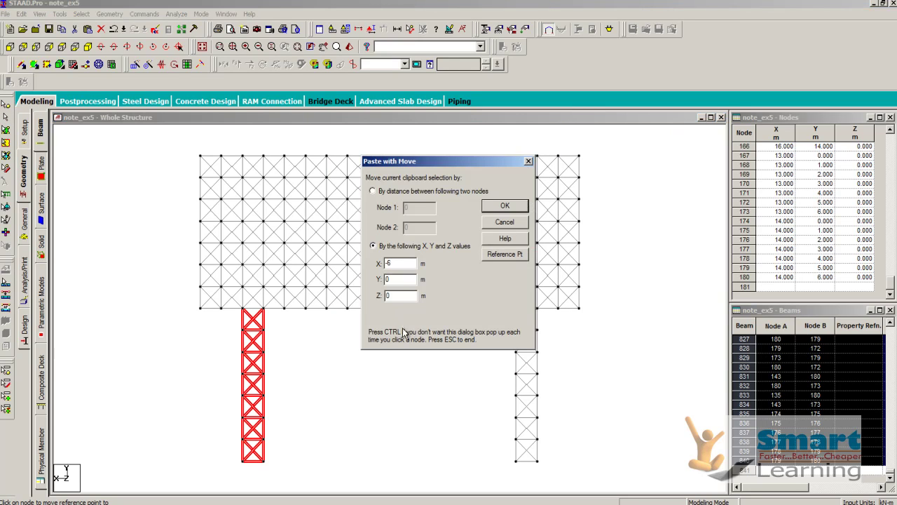
left_click(499, 206)
left_click(482, 282)
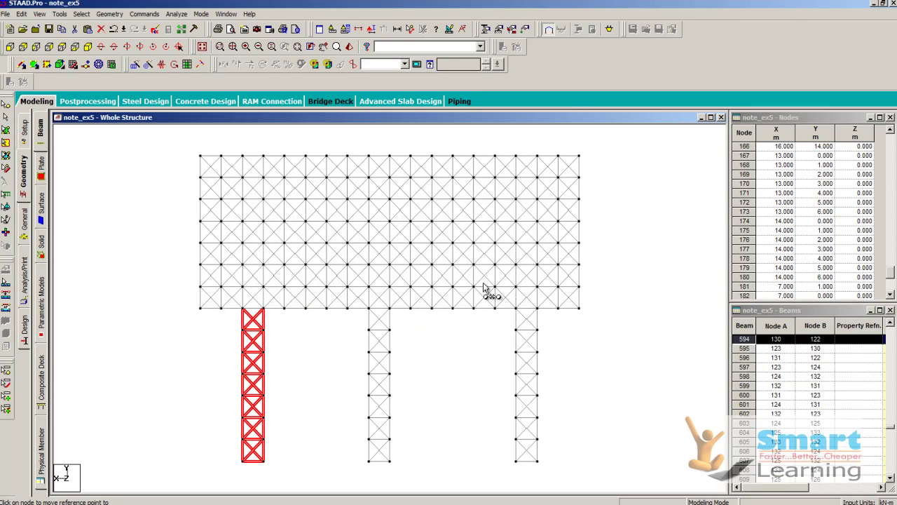
scroll(501, 321, "down", 1)
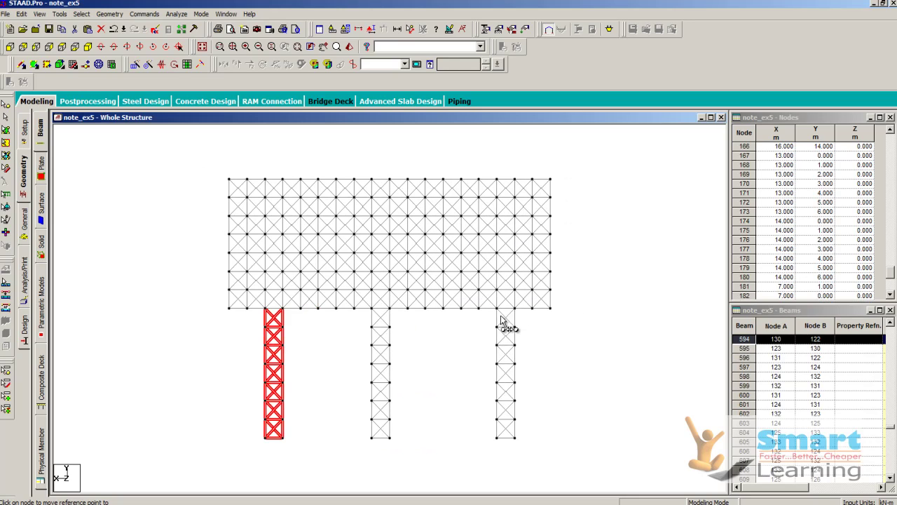
left_click(603, 272)
scroll(344, 296, "down", 1)
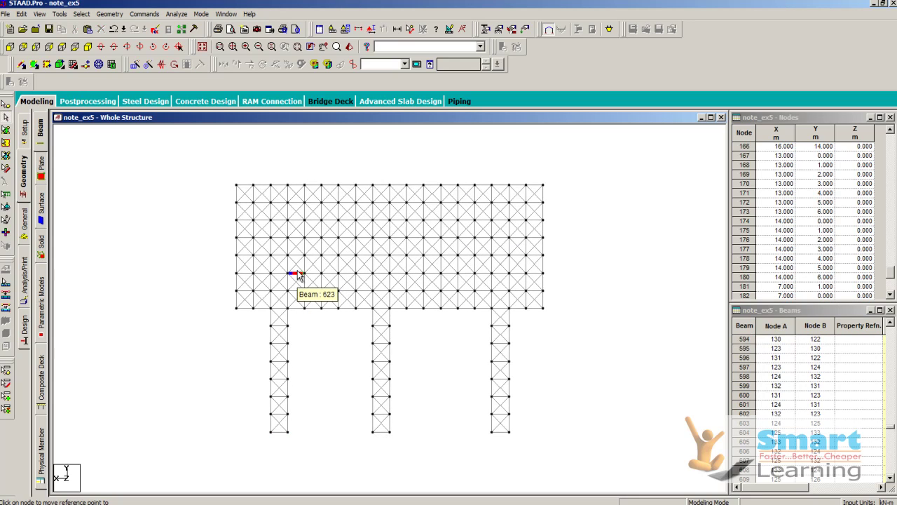
Step: Select the whole frame and repeat it 4 times along Z at 2 m with linked steps
left_click(88, 47)
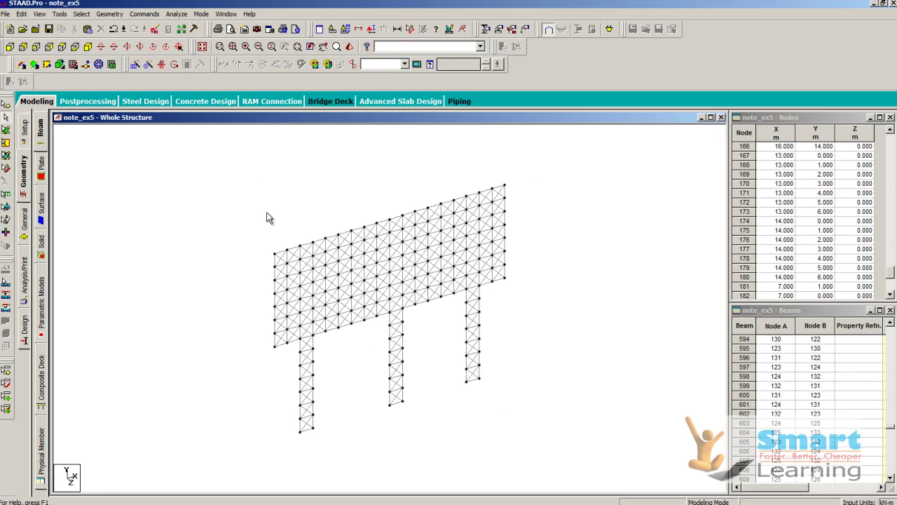
left_click_drag(214, 163, 569, 434)
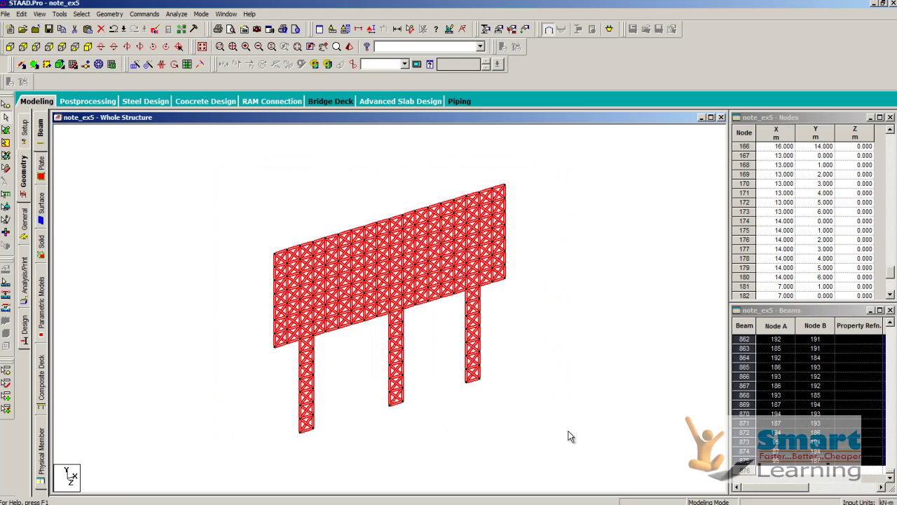
left_click(138, 65)
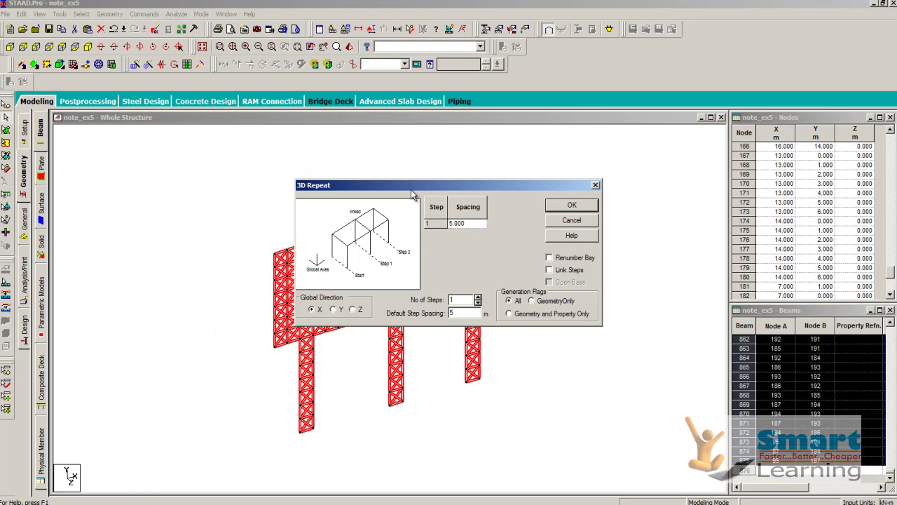
left_click_drag(411, 189, 505, 186)
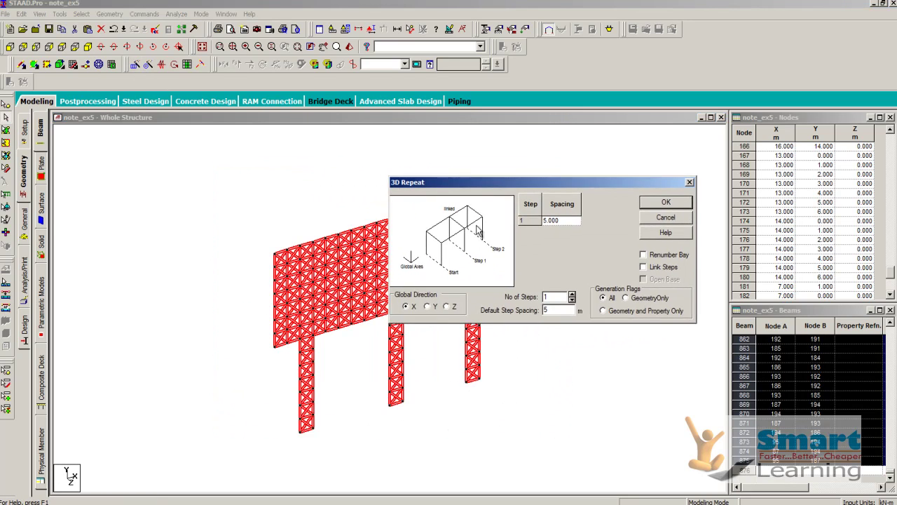
left_click(446, 307)
type("4")
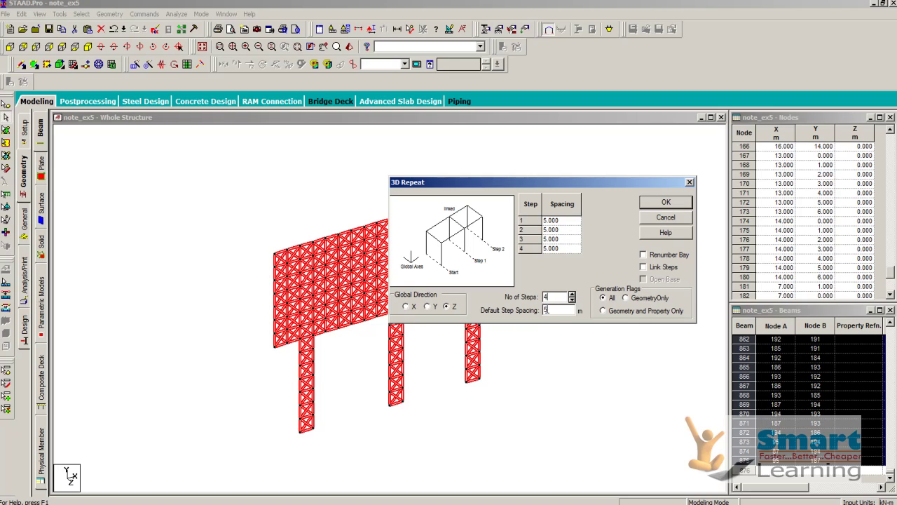
left_click(659, 268)
left_click(540, 313)
type("2")
left_click(666, 202)
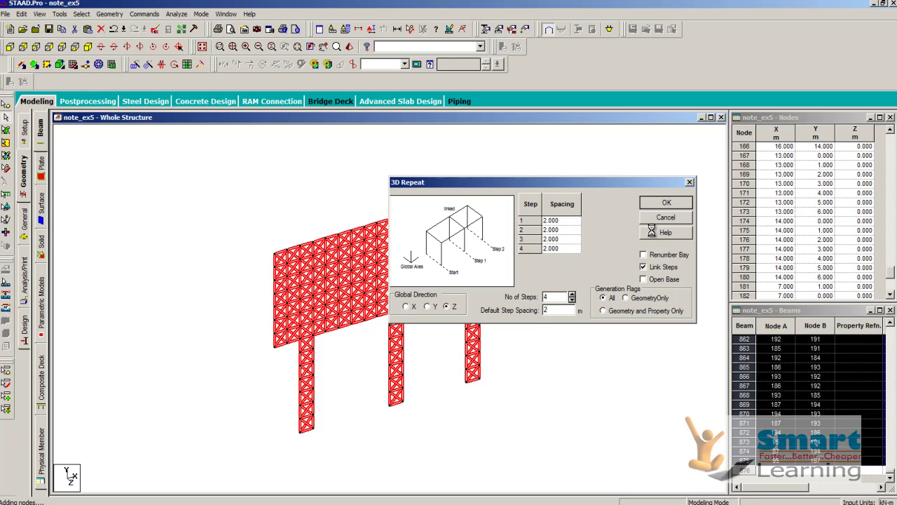